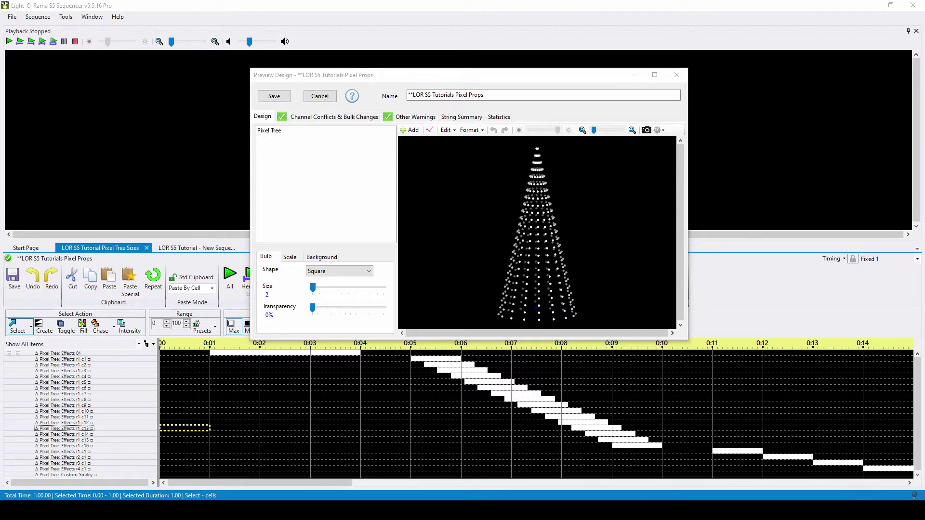
Step: Open the Pixel Tree's motion effect rows and preview column effects r1 c1 through r1 c6
left_click(277, 131)
double_click(278, 133)
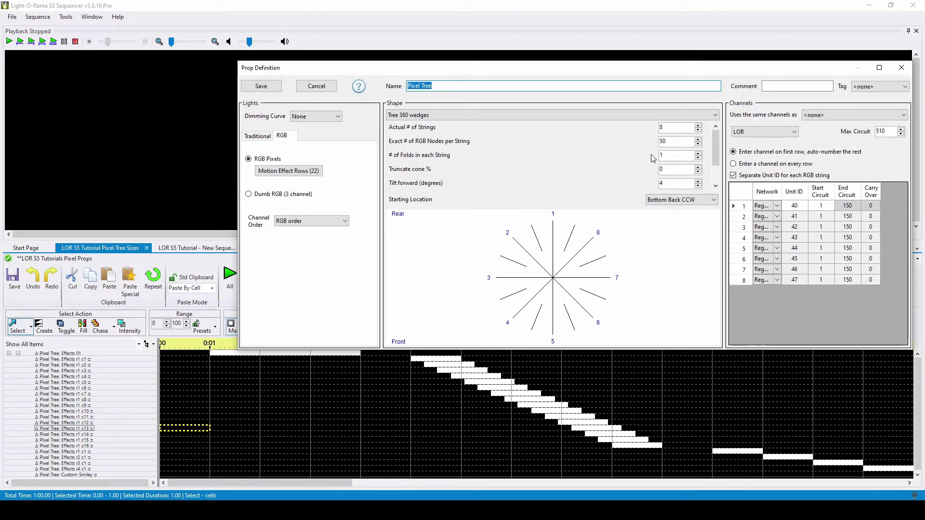
left_click(301, 172)
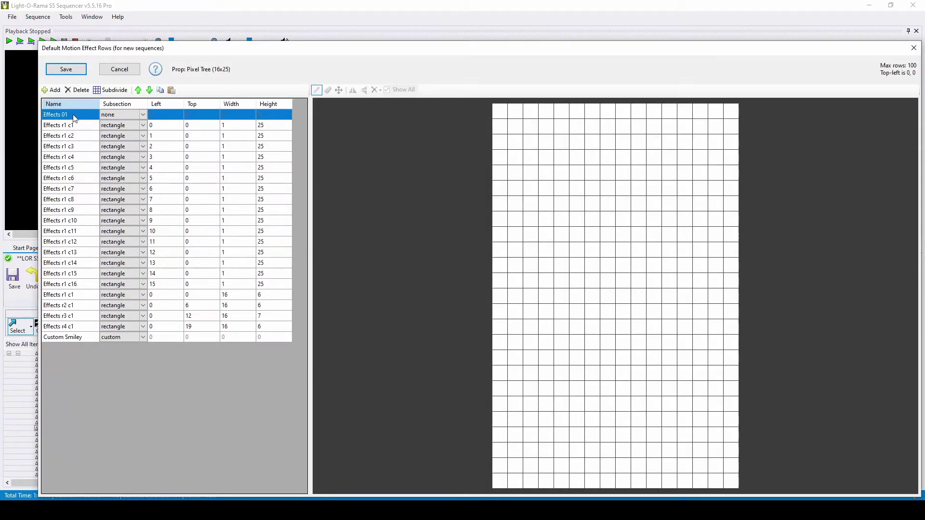
left_click(75, 127)
left_click(75, 137)
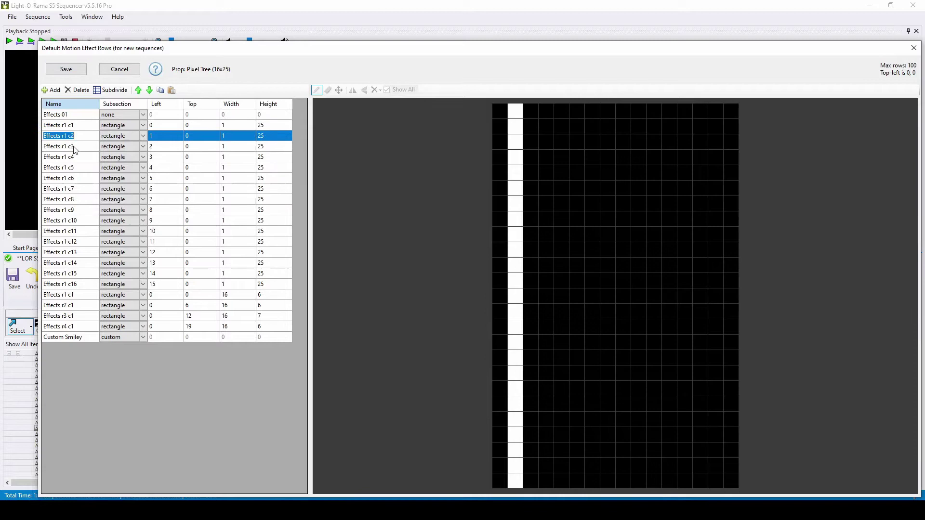
left_click(75, 148)
left_click(73, 159)
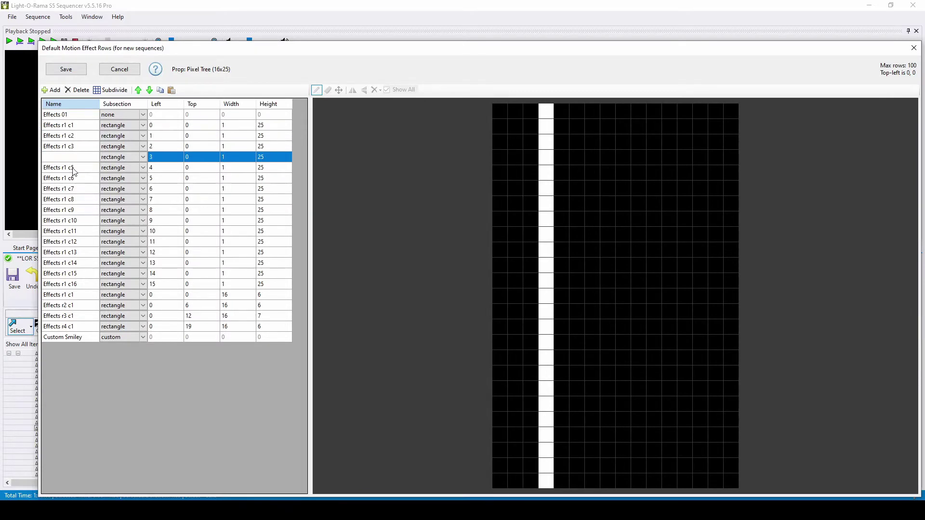
left_click(74, 169)
left_click(73, 180)
Step: Preview the row-band effects r1 c1 through r4 c1 and the Custom Smiley shape
left_click(65, 295)
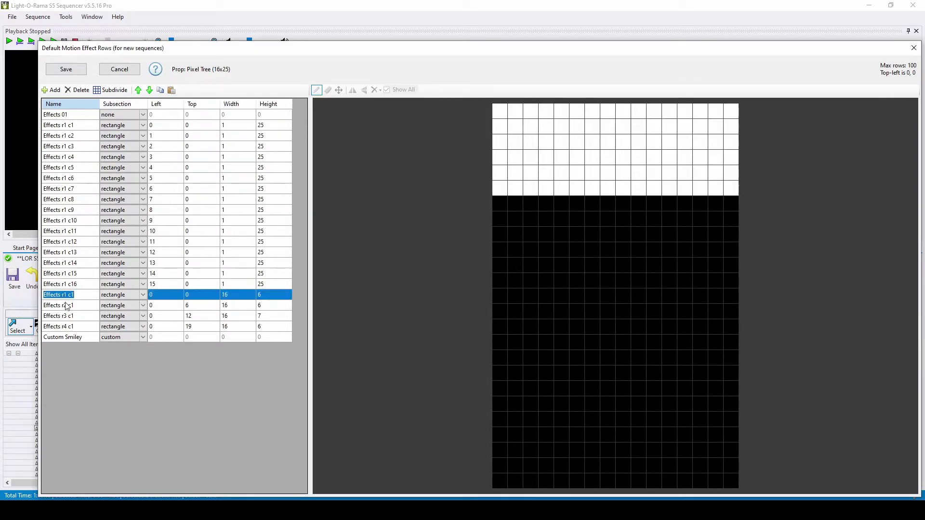
left_click(66, 305)
left_click(67, 317)
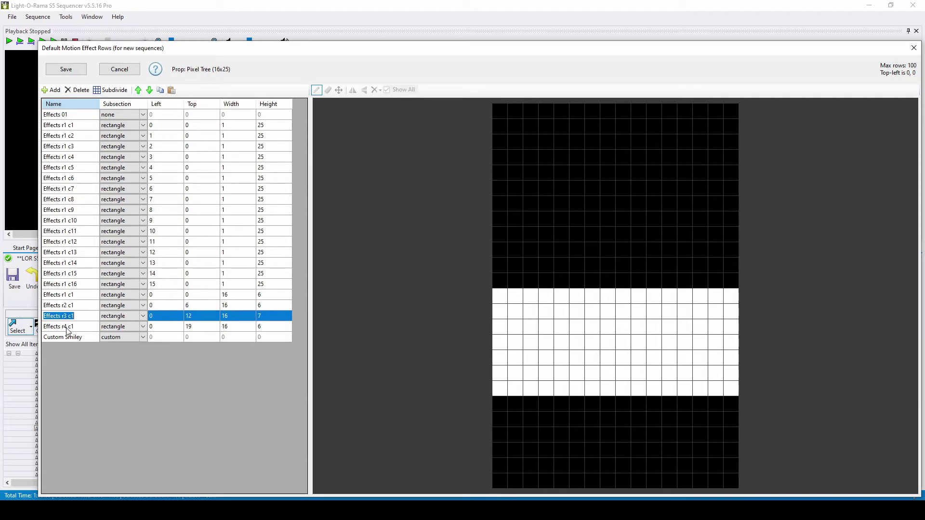
left_click(67, 328)
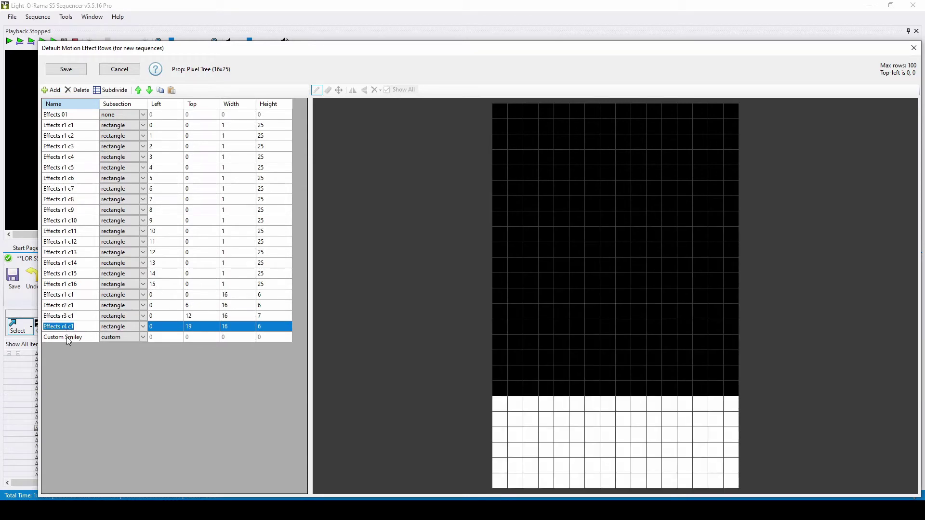
left_click(66, 337)
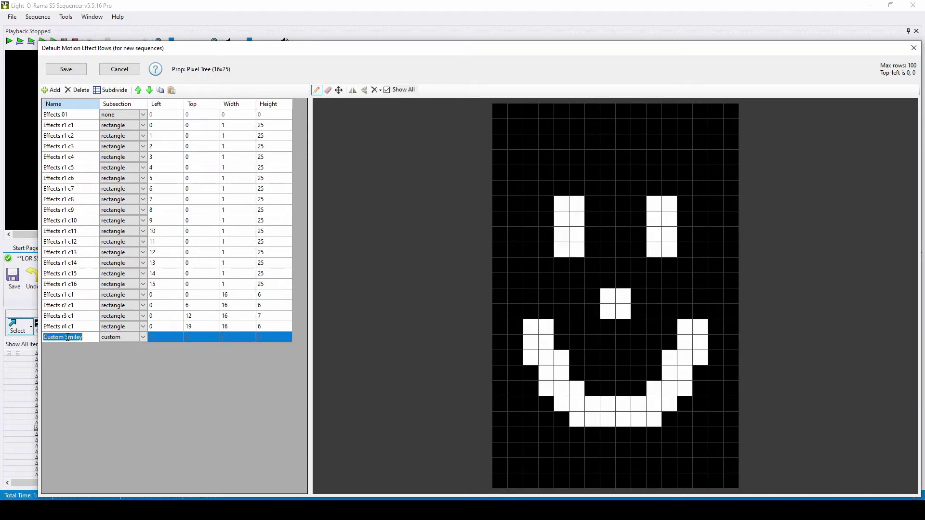
Step: Save the motion effect rows, the Pixel Tree definition and the preview design
left_click(70, 70)
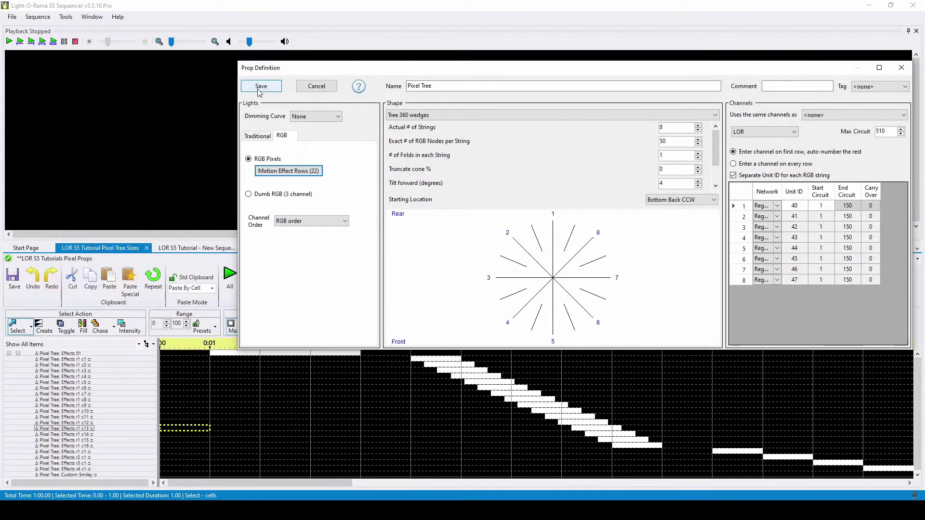
left_click(260, 89)
left_click(266, 93)
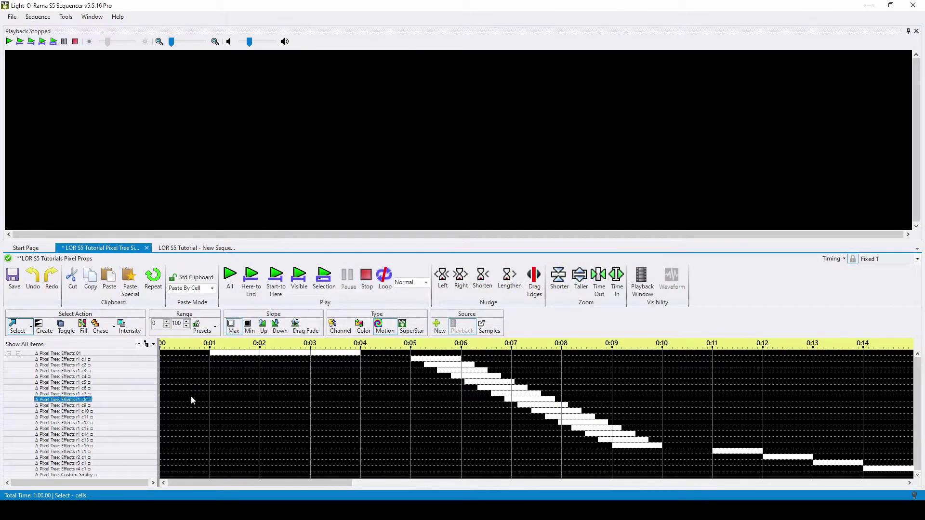
Step: Play the sequence from 0:00 through the Pixel Tree effects, then stop it
left_click(192, 398)
key("space")
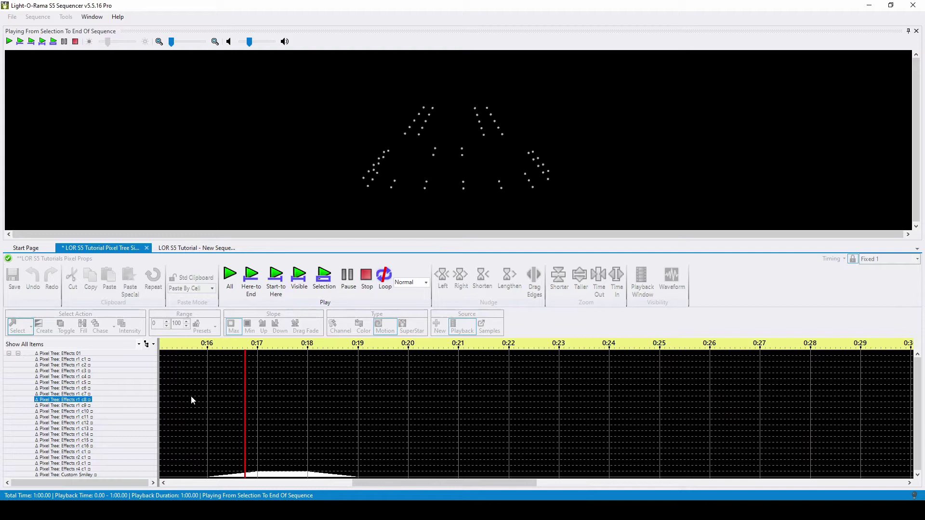
left_click(365, 284)
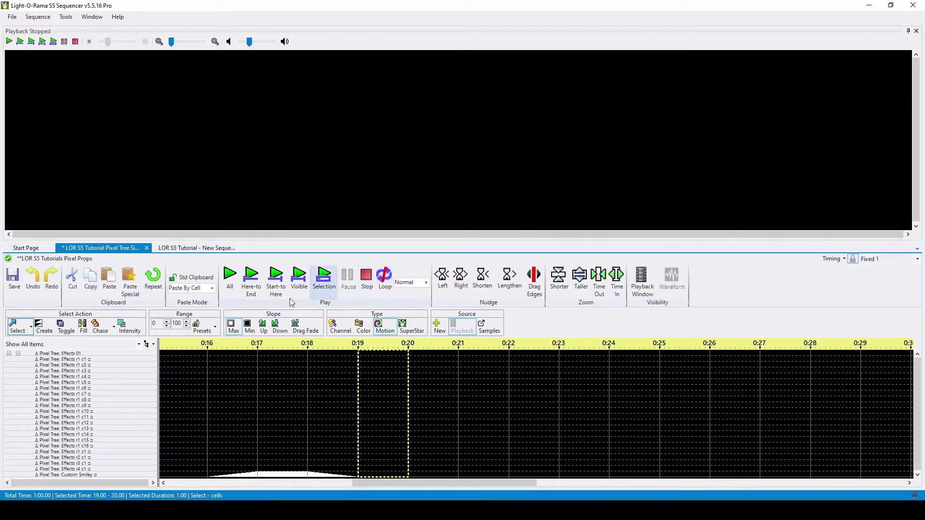
Step: Redefine the Pixel Tree as 16 strings of 100 nodes, 0 folds, shape Tree 180
left_click(80, 261)
double_click(284, 131)
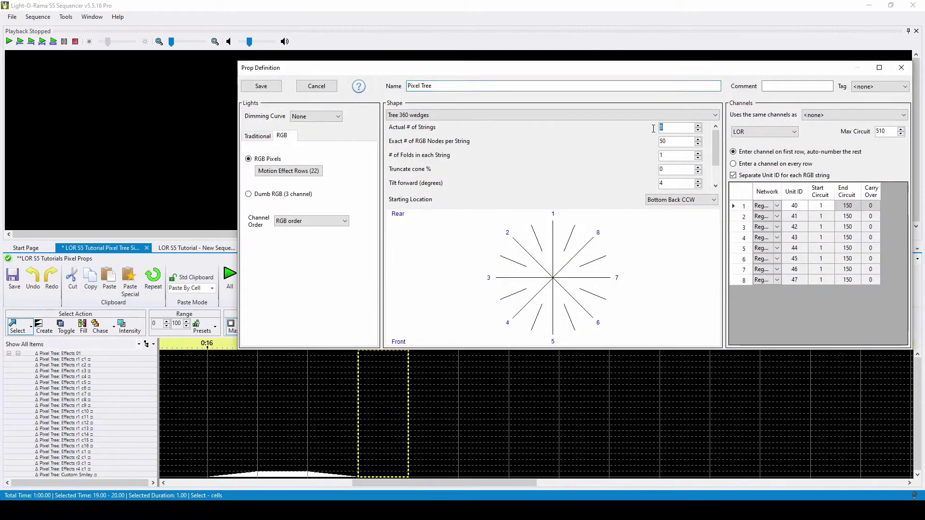
key("Tab")
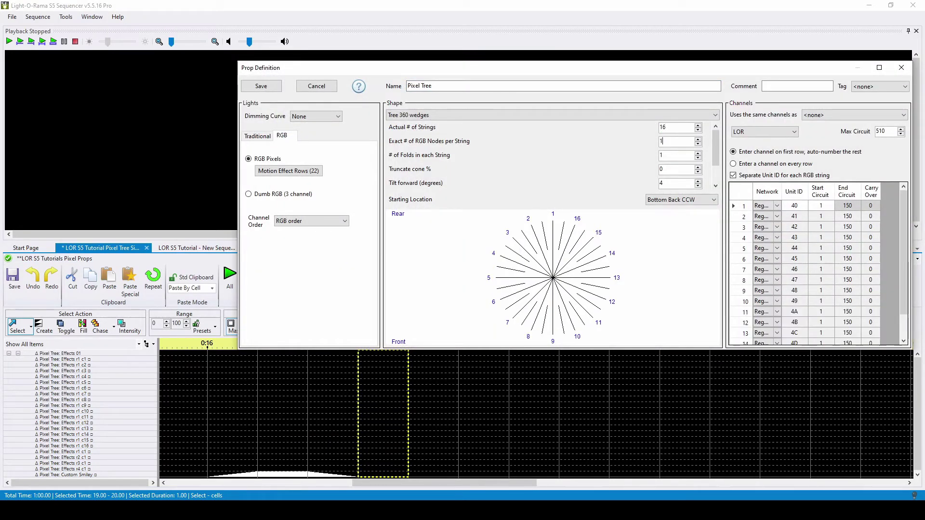
type("100")
left_click(699, 159)
left_click(618, 120)
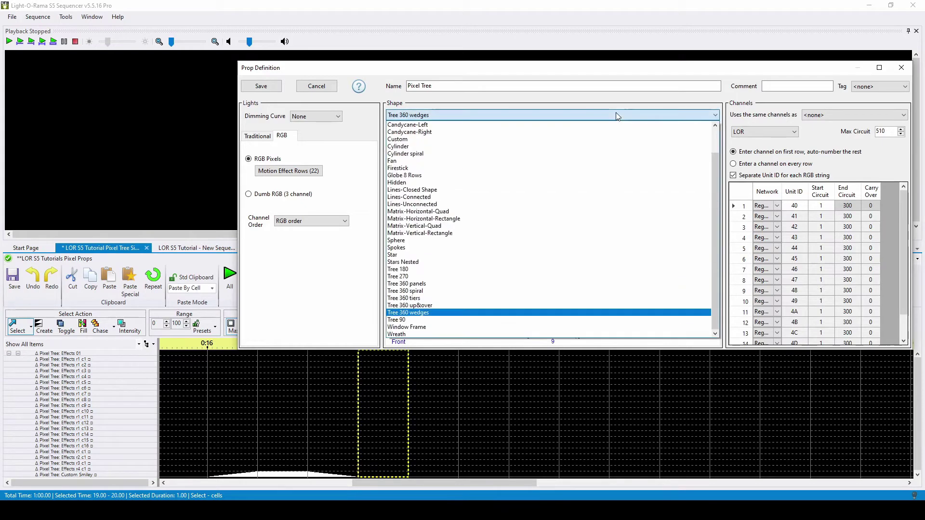
left_click(426, 271)
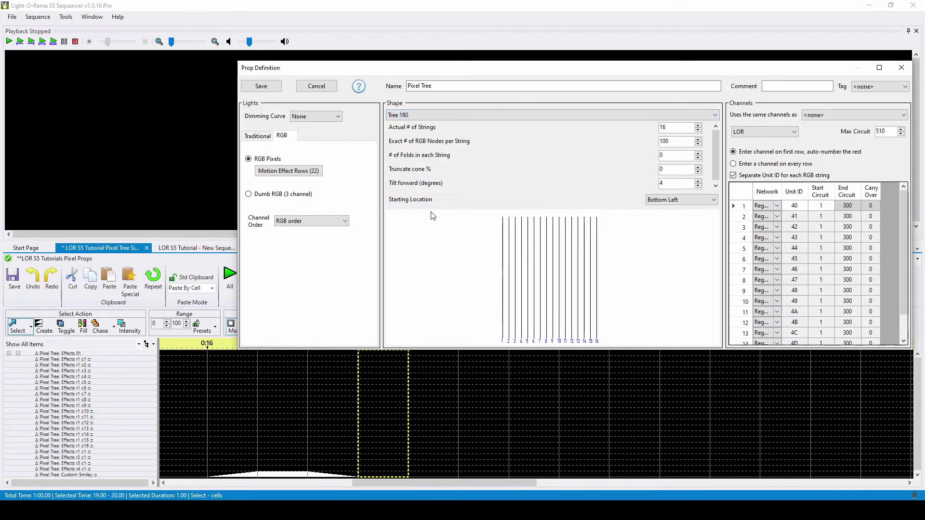
Step: Save the resized definition and preview design, then scroll the timeline back to 0:00
left_click(261, 86)
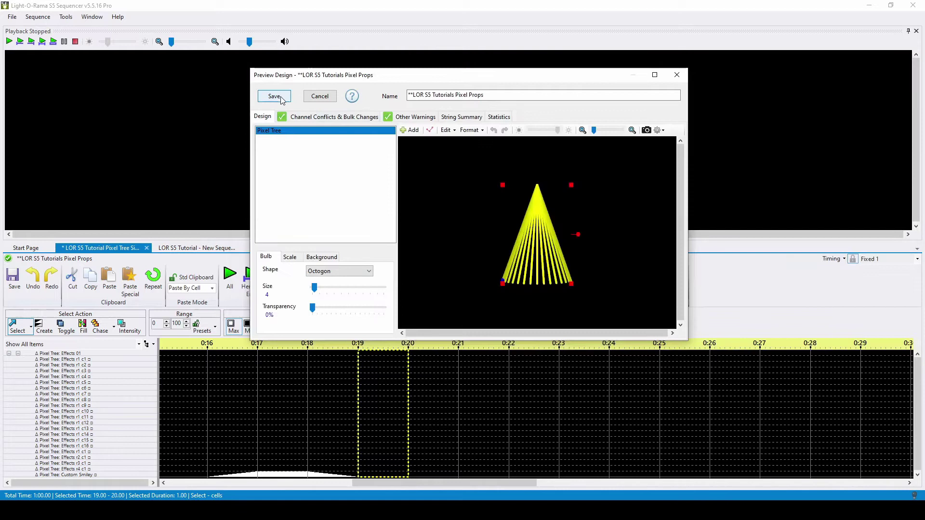
left_click(272, 96)
left_click_drag(423, 484, 221, 478)
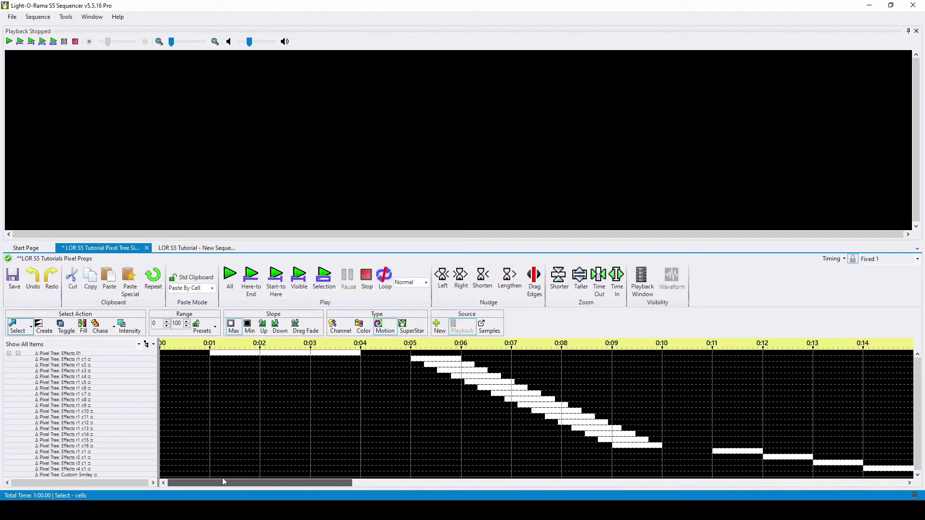
Step: Select the 0:00 cell in row c16 as the playback start
left_click(188, 446)
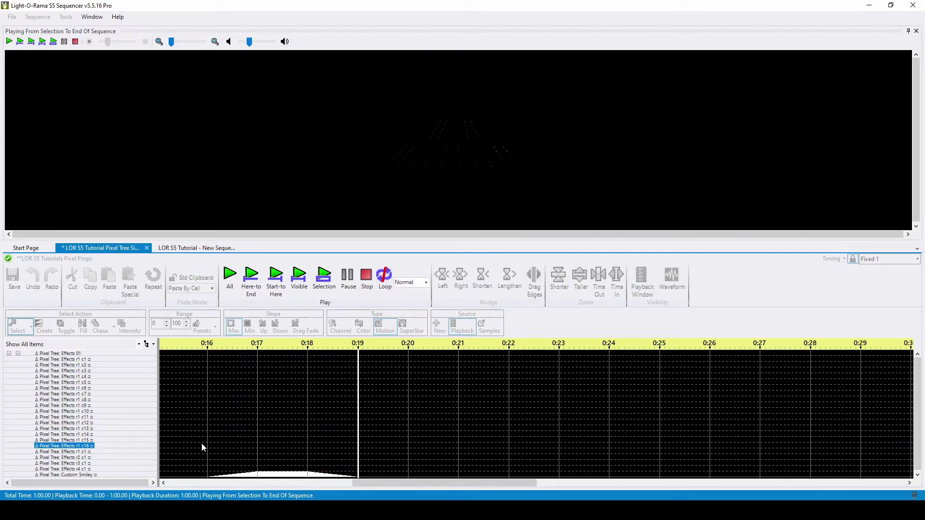
Step: Stop playback and open the Pixel Tree's prop definition from Preview Design
left_click(366, 275)
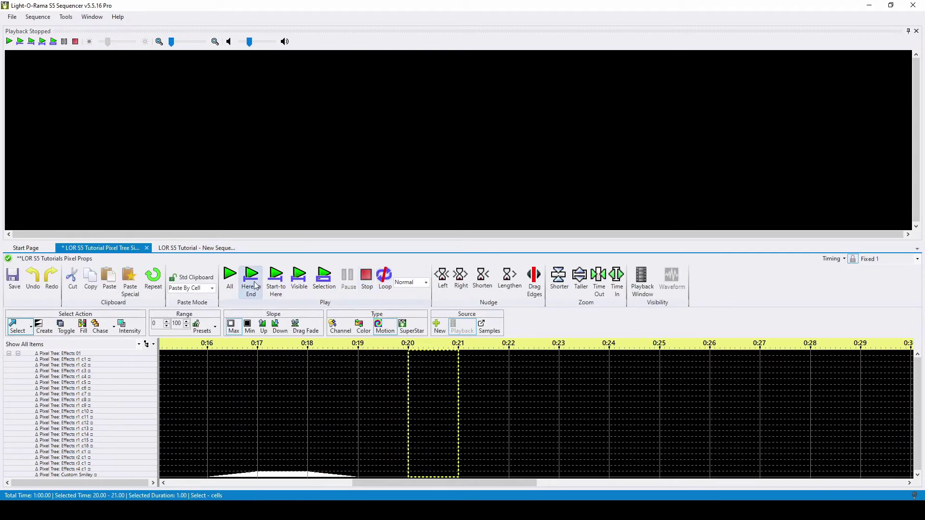
left_click(80, 259)
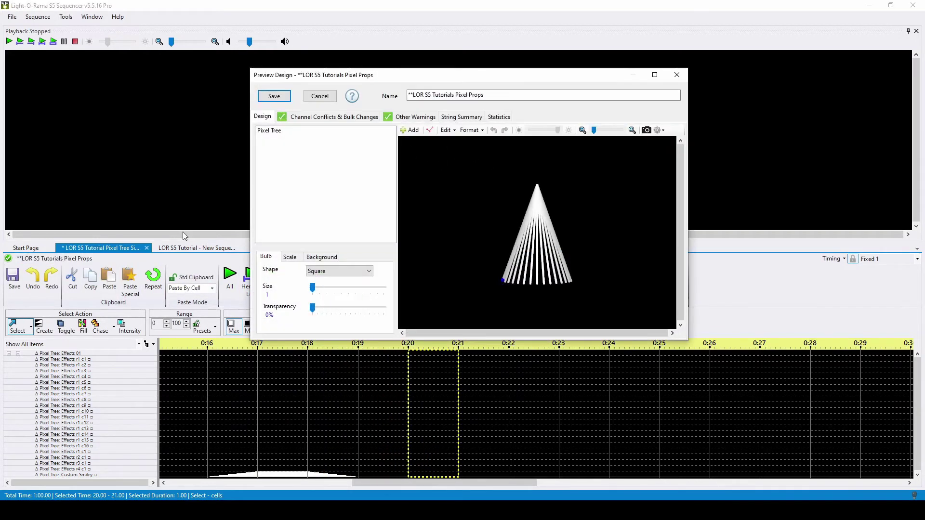
left_click(278, 131)
double_click(277, 131)
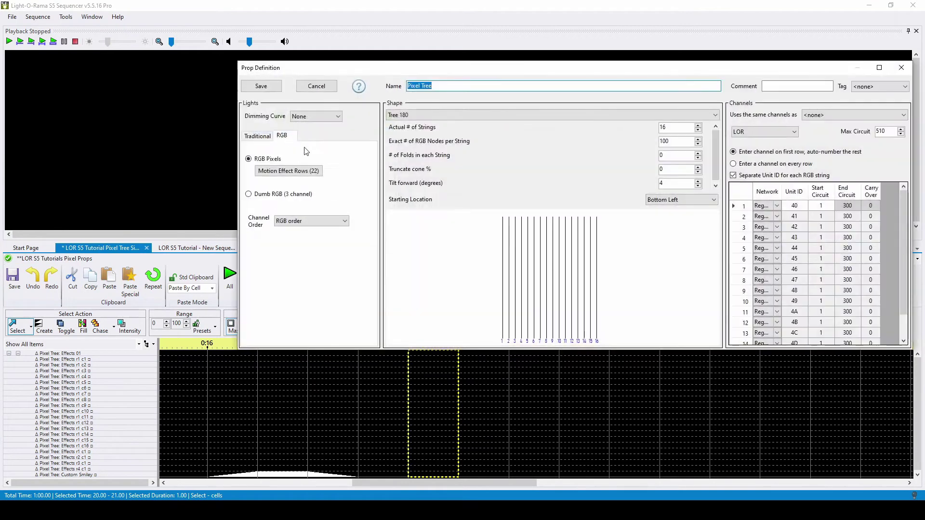
Step: Make it a Matrix-Vertical-Rectangle of 32 strings by 50 nodes, save, and scroll to 0:00
left_click(473, 114)
left_click(450, 234)
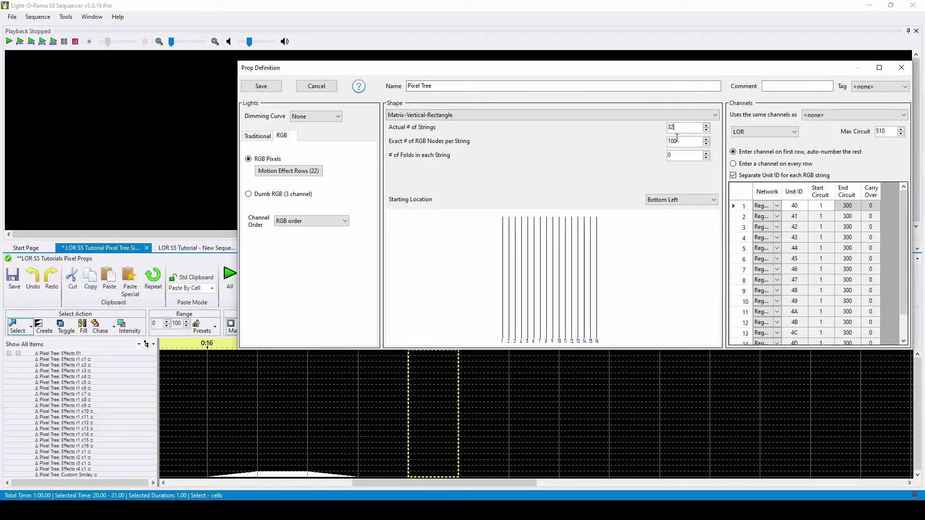
key("Tab")
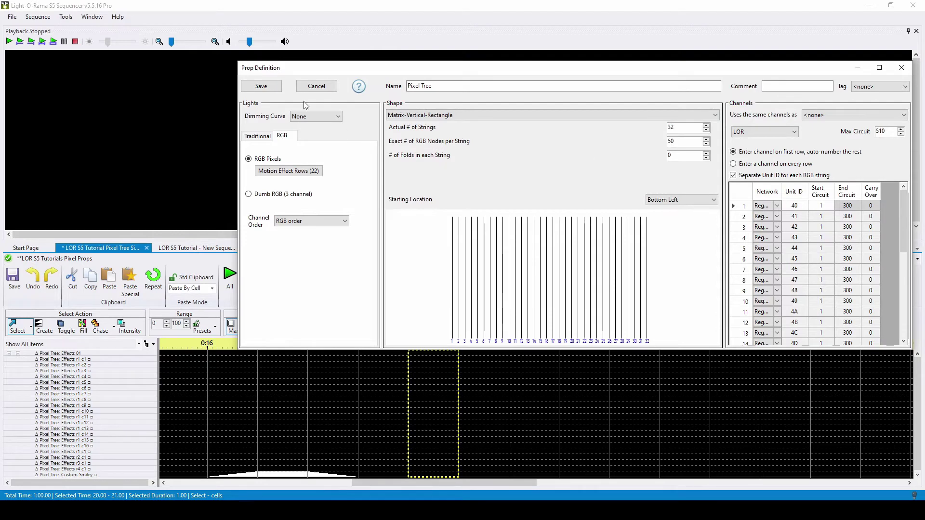
left_click(267, 85)
left_click(268, 93)
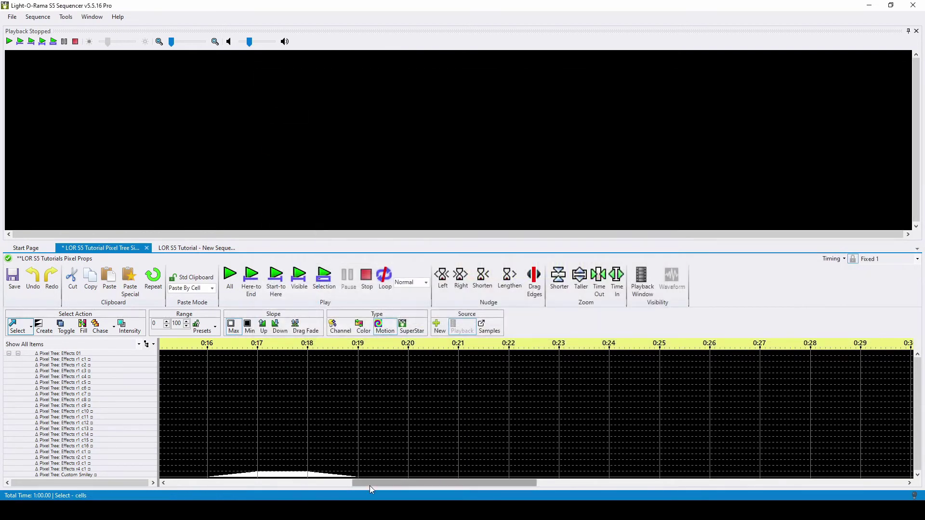
left_click_drag(369, 486, 163, 481)
Step: Play from row r2 c1 at 0:00 to check the matrix effects, then stop
left_click(170, 458)
key("space")
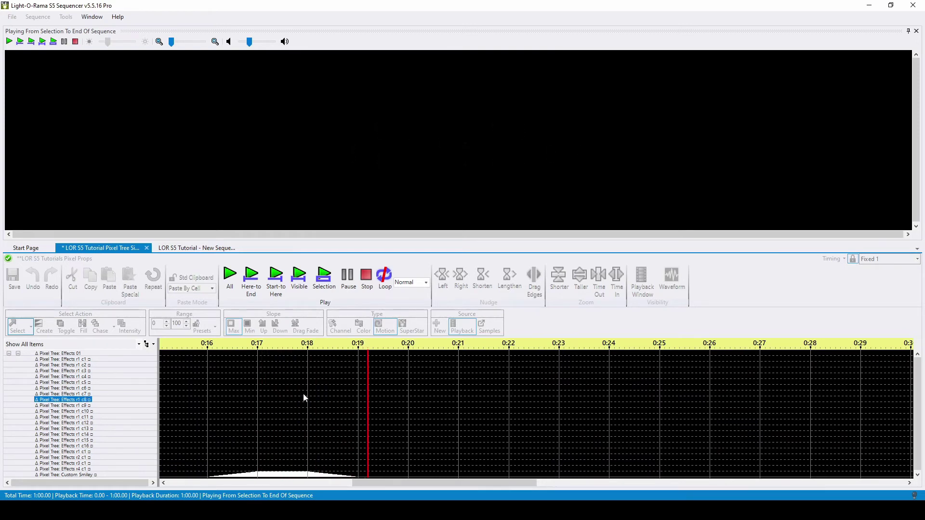
left_click(366, 288)
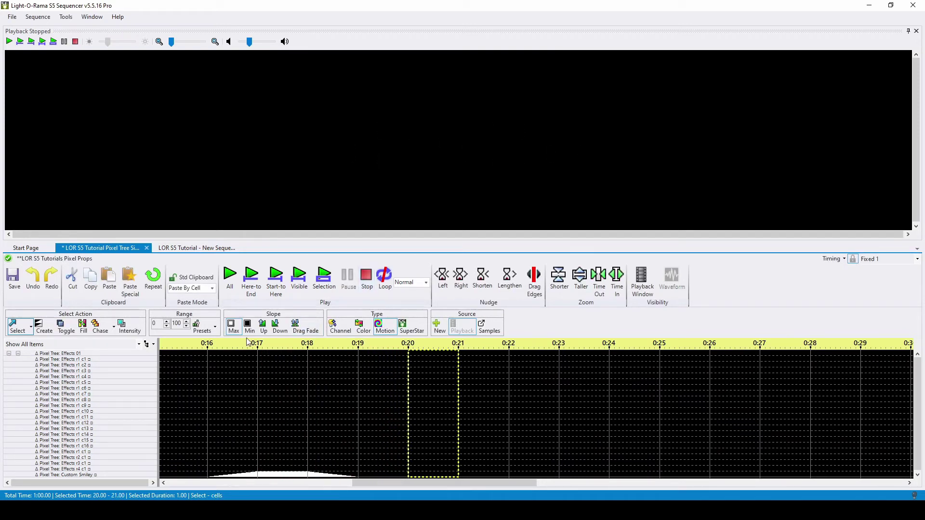
Step: Open Preview Design and the Pixel Tree's 32x50 matrix prop definition
left_click(77, 262)
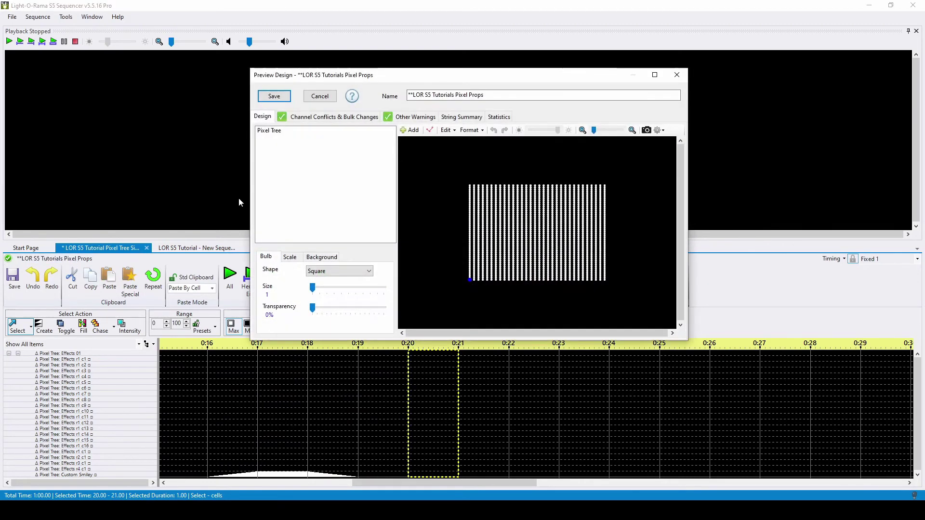
double_click(278, 137)
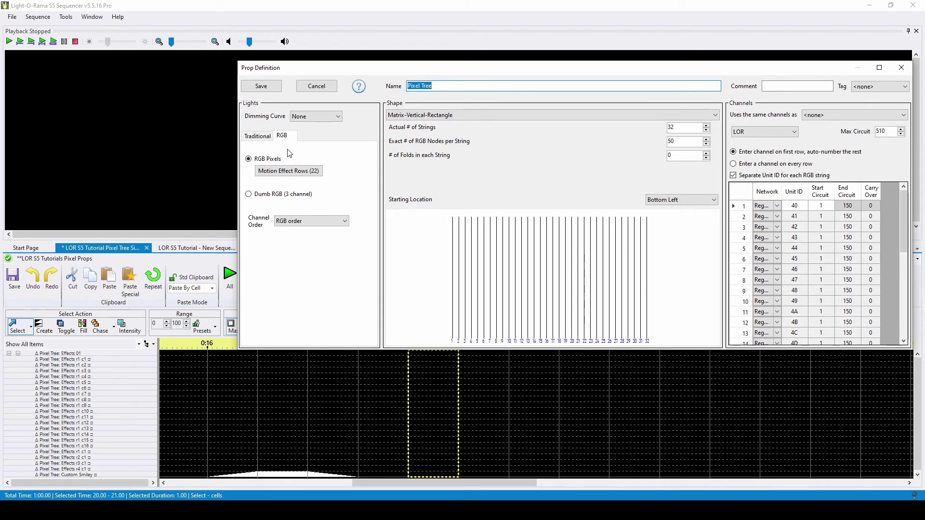
Step: Select and copy all 22 Pixel Tree motion effect rows, then save the dialogs
left_click(291, 169)
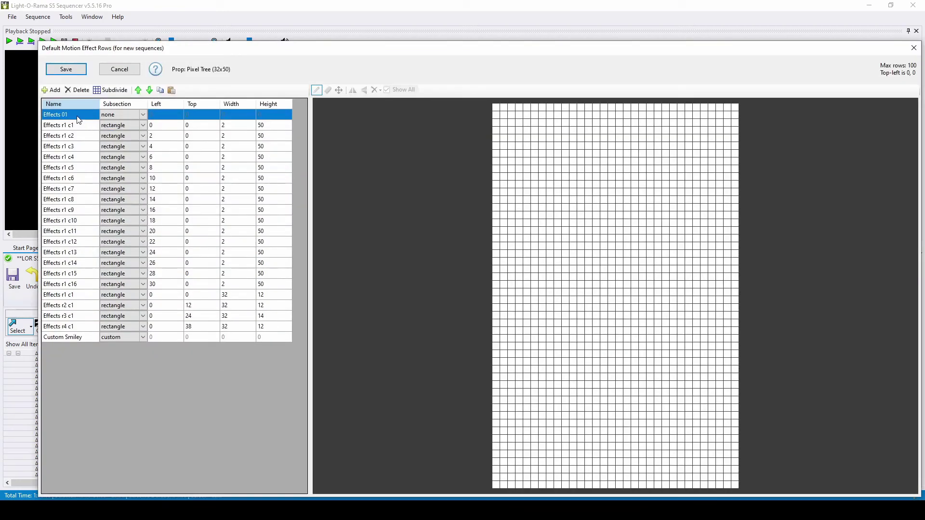
left_click(74, 337)
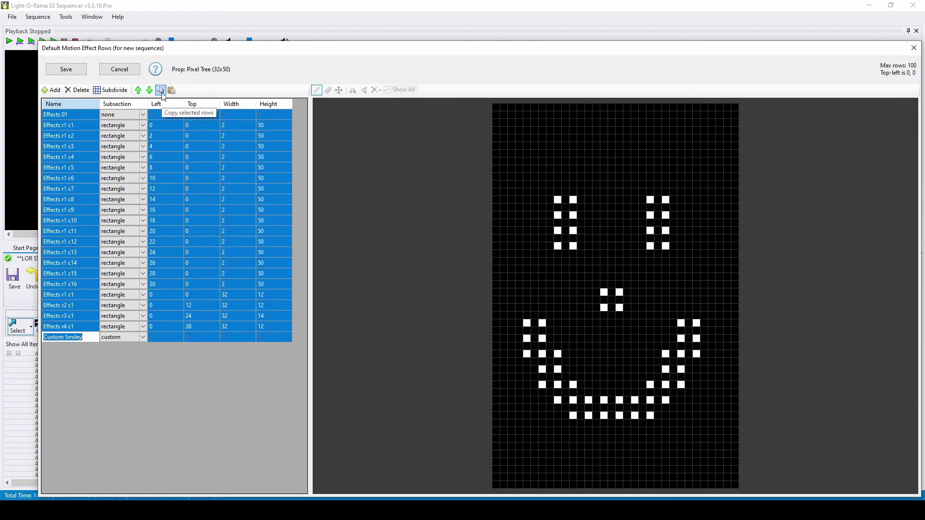
left_click(66, 69)
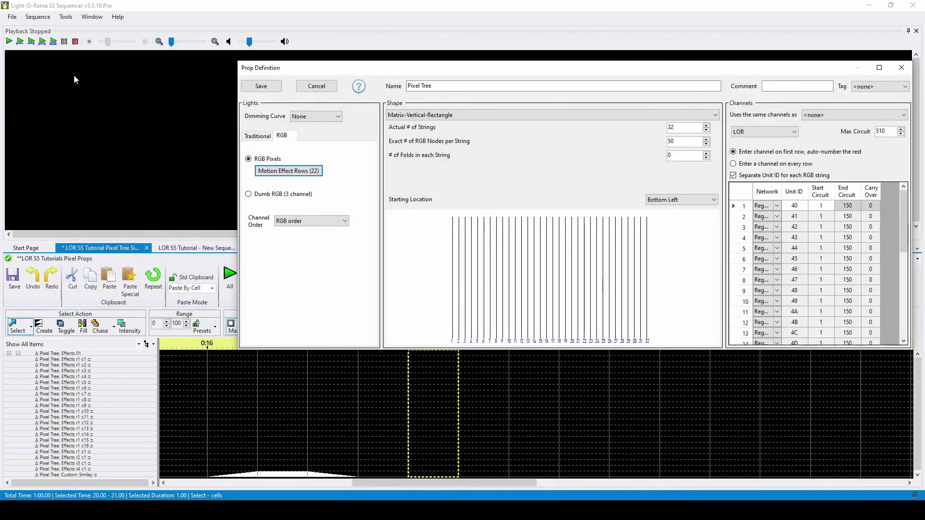
left_click(261, 85)
left_click(270, 93)
Step: Paste the rows into the Mega Tree and save its rows and prop definition
left_click(195, 249)
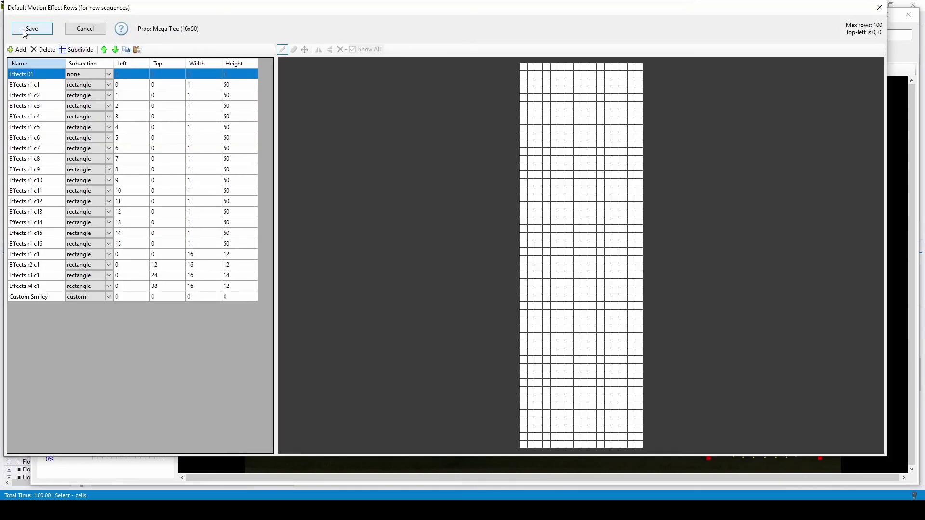
left_click(41, 29)
left_click(41, 28)
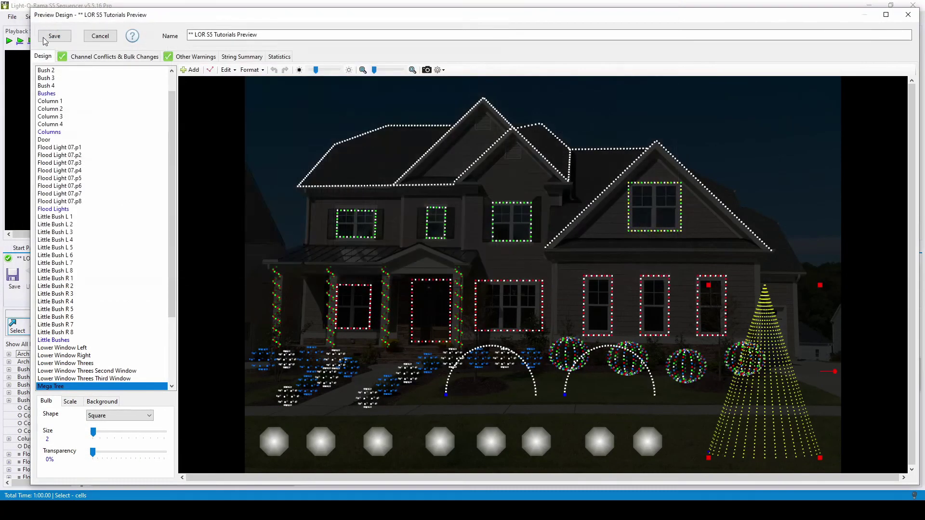